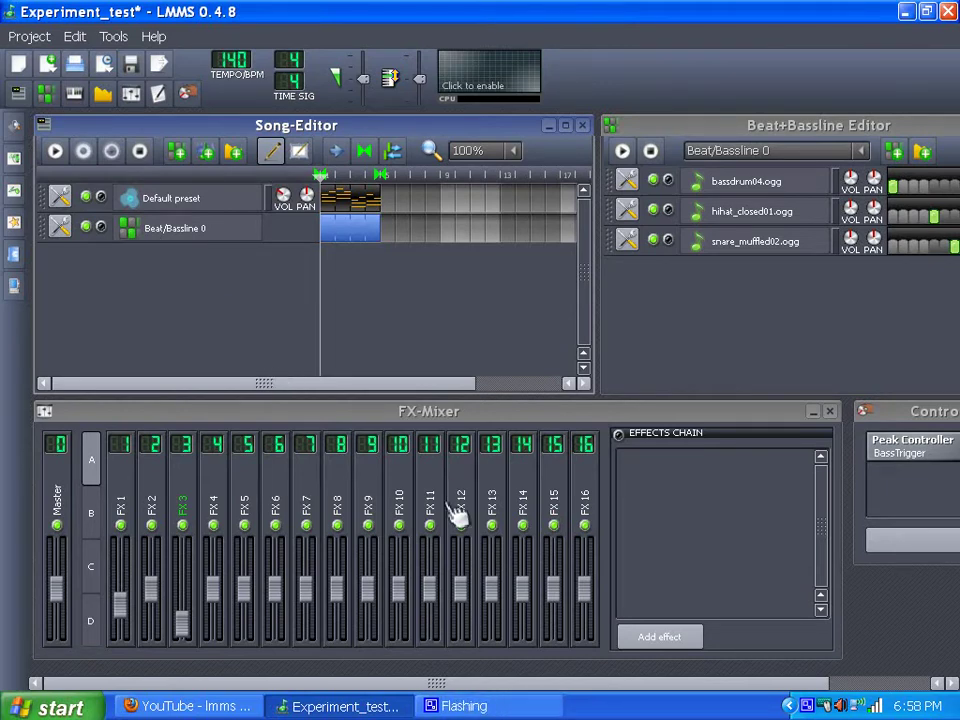
Scroll the workspace back and forth to survey the open LMMS windows.
{"action": "left_click_drag", "start_coordinate": [440, 686], "coordinate": [632, 710]}
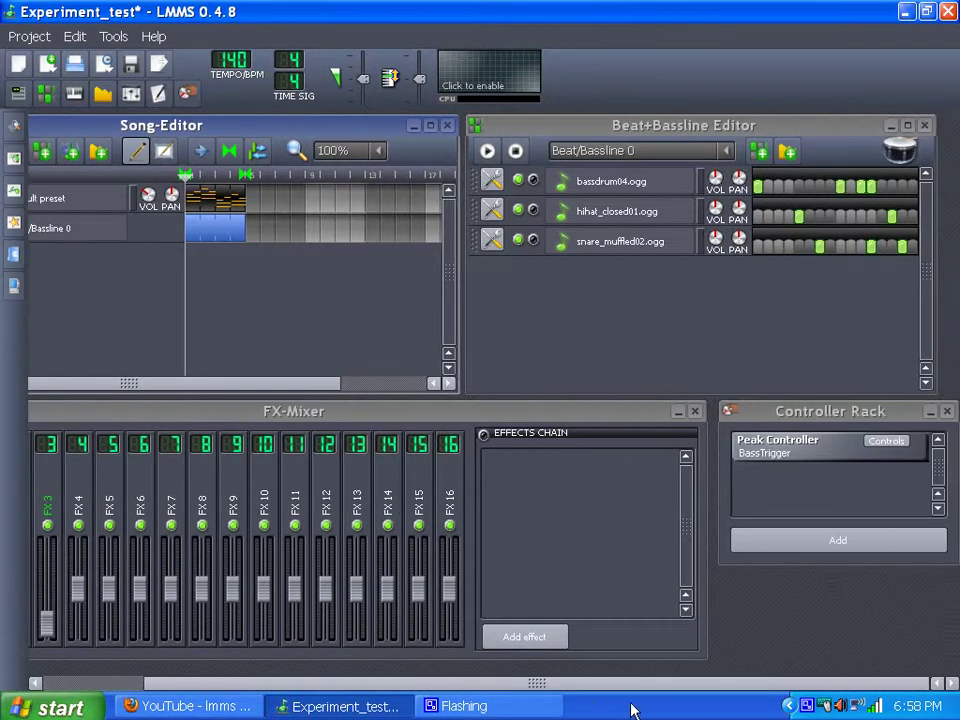
{"action": "mouse_move", "coordinate": [568, 710]}
{"action": "left_mouse_down"}
{"action": "mouse_move", "coordinate": [460, 705]}
{"action": "mouse_move", "coordinate": [570, 705]}
{"action": "left_mouse_up"}
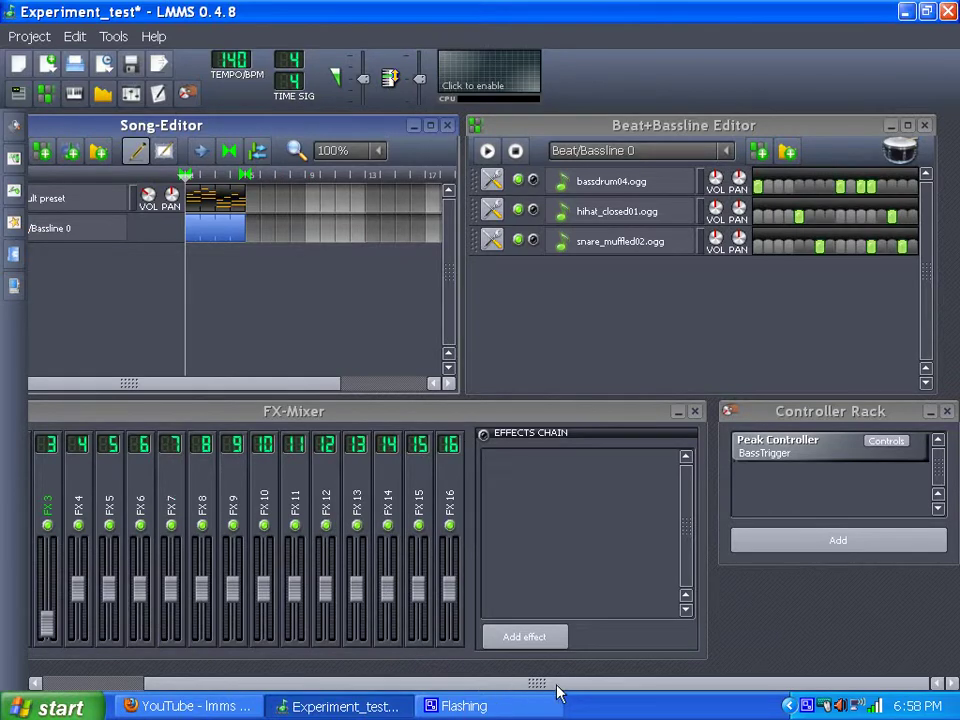
{"action": "left_click_drag", "start_coordinate": [540, 688], "coordinate": [622, 690]}
{"action": "left_click_drag", "start_coordinate": [537, 690], "coordinate": [437, 688]}
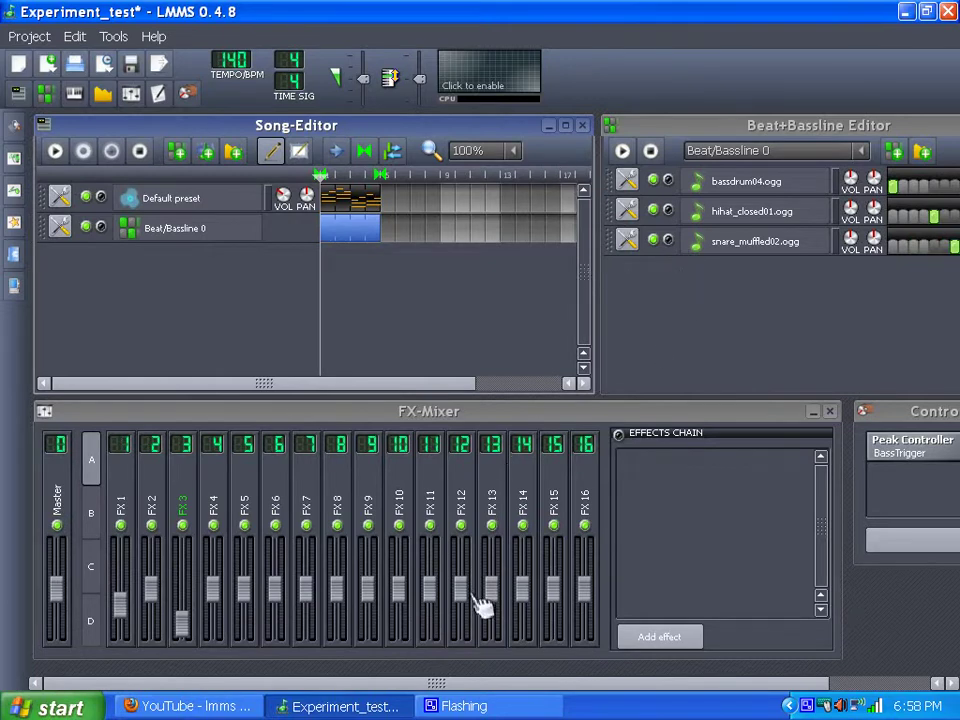
{"action": "left_click_drag", "start_coordinate": [435, 684], "coordinate": [537, 686]}
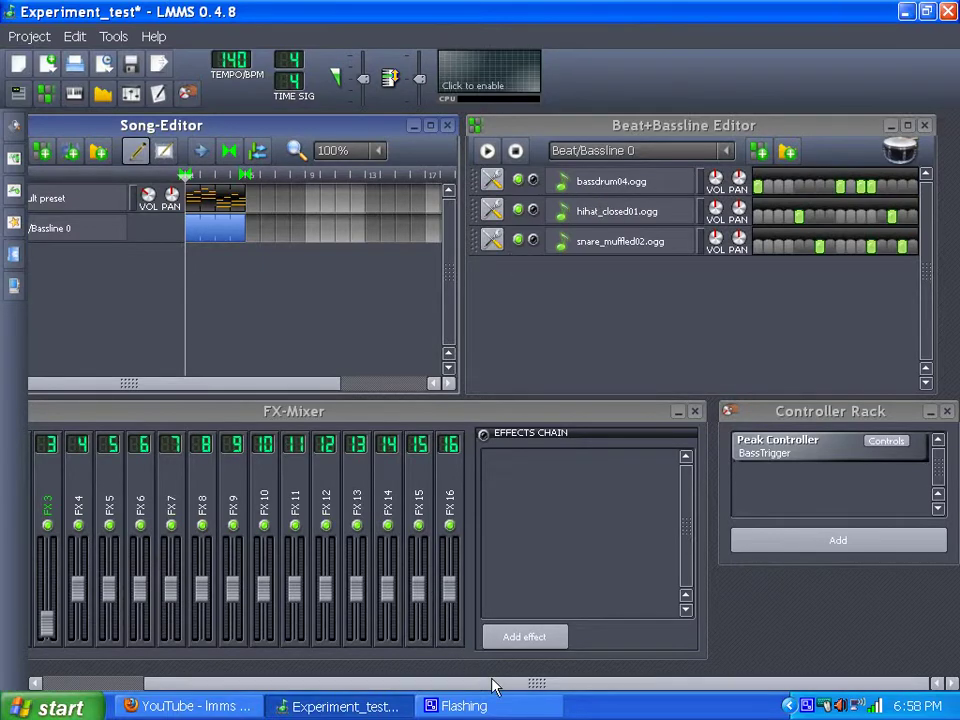
{"action": "left_click_drag", "start_coordinate": [493, 685], "coordinate": [606, 711]}
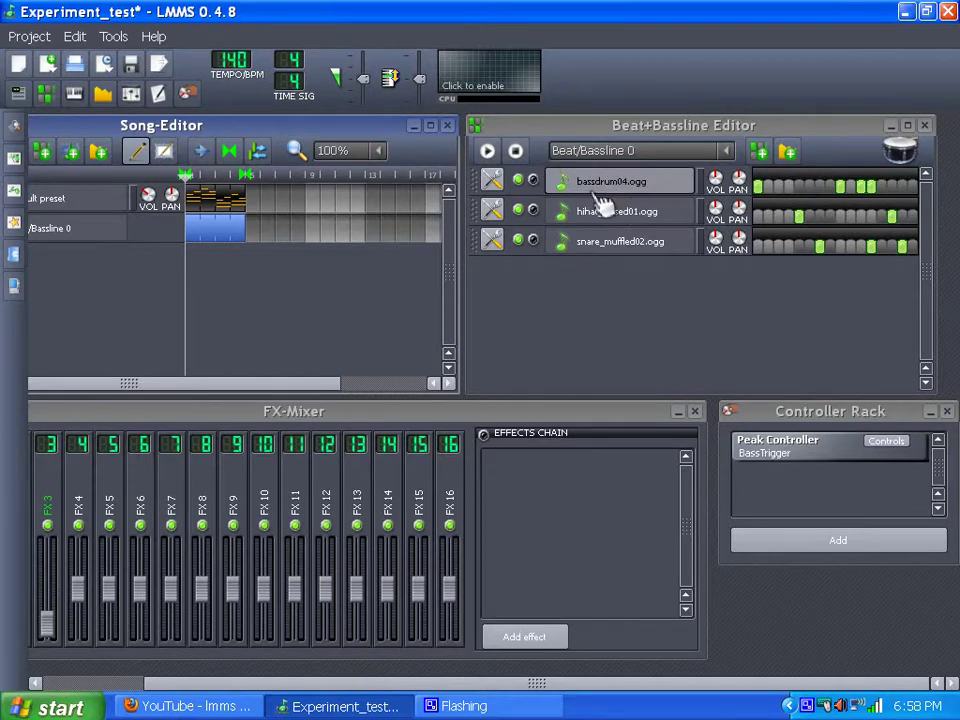
{"action": "left_click_drag", "start_coordinate": [386, 688], "coordinate": [208, 690]}
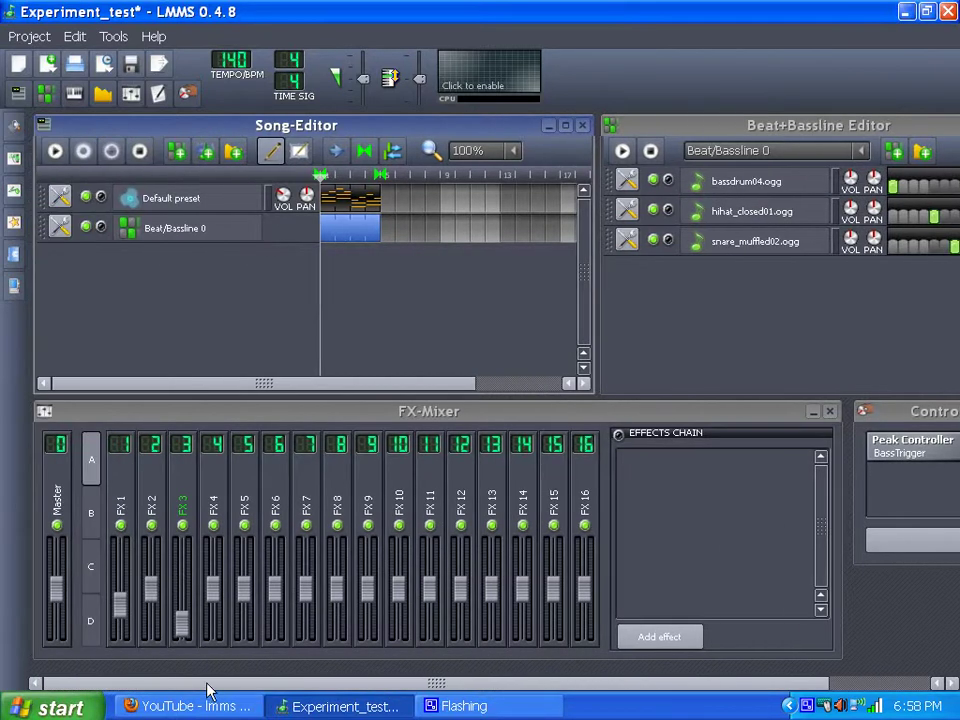
Play the song, nudge the FX 3 fader while listening, then stop playback.
{"action": "left_click", "coordinate": [55, 151]}
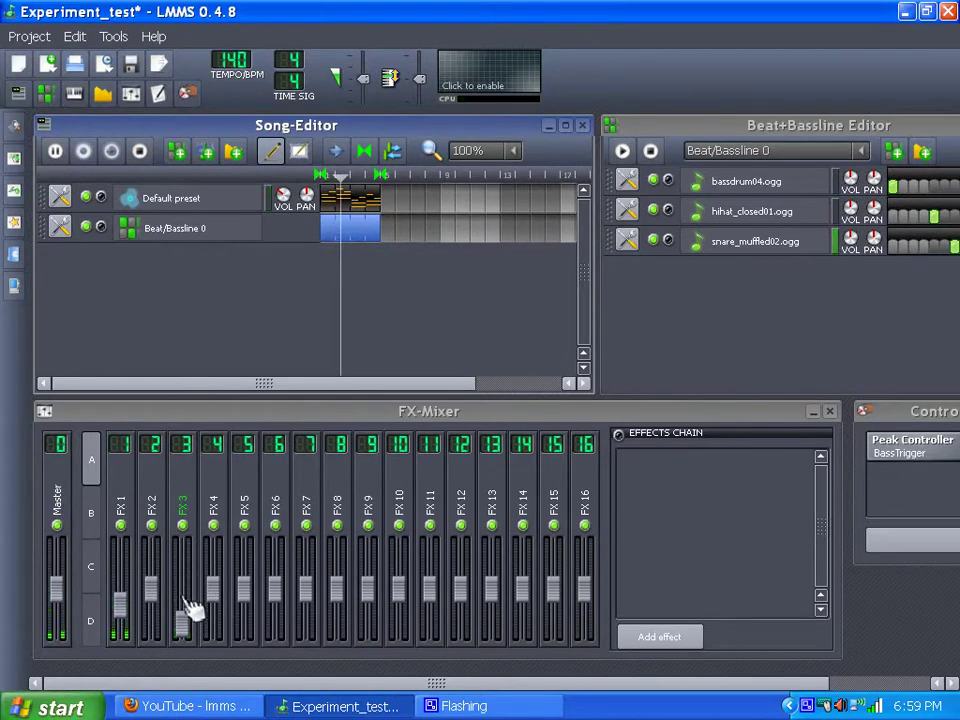
{"action": "mouse_move", "coordinate": [190, 610]}
{"action": "left_mouse_down"}
{"action": "mouse_move", "coordinate": [154, 553]}
{"action": "mouse_move", "coordinate": [199, 626]}
{"action": "mouse_move", "coordinate": [200, 596]}
{"action": "mouse_move", "coordinate": [182, 610]}
{"action": "left_mouse_up"}
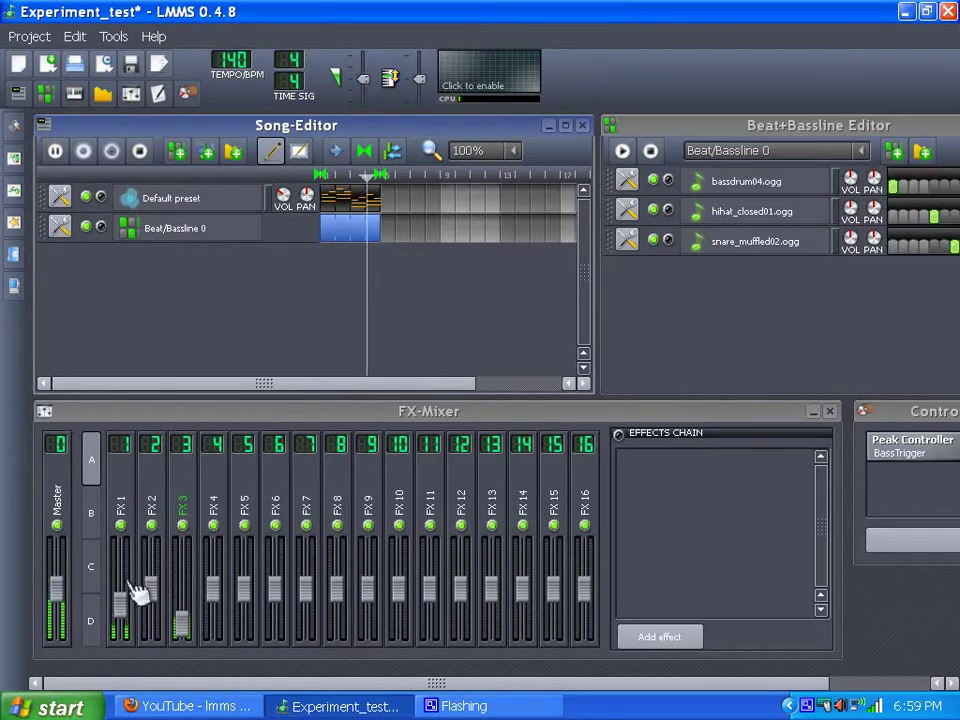
{"action": "left_click", "coordinate": [141, 152]}
{"action": "left_click_drag", "start_coordinate": [487, 678], "coordinate": [587, 682]}
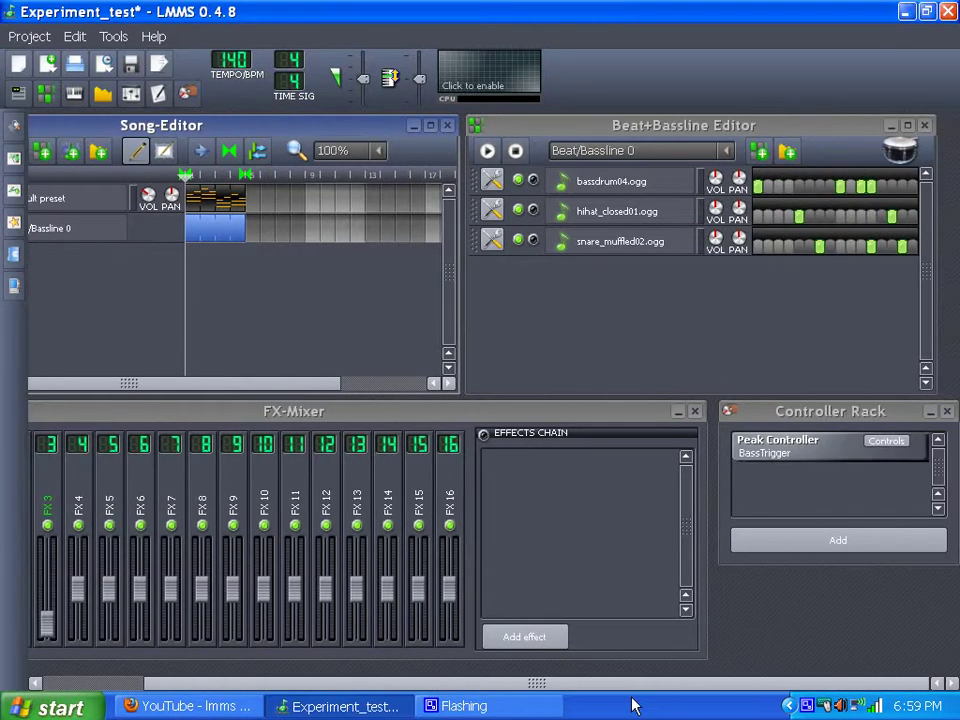
Open the bassdrum04.ogg instrument window, move it up-left, and view its FX chain.
{"action": "left_click", "coordinate": [581, 187]}
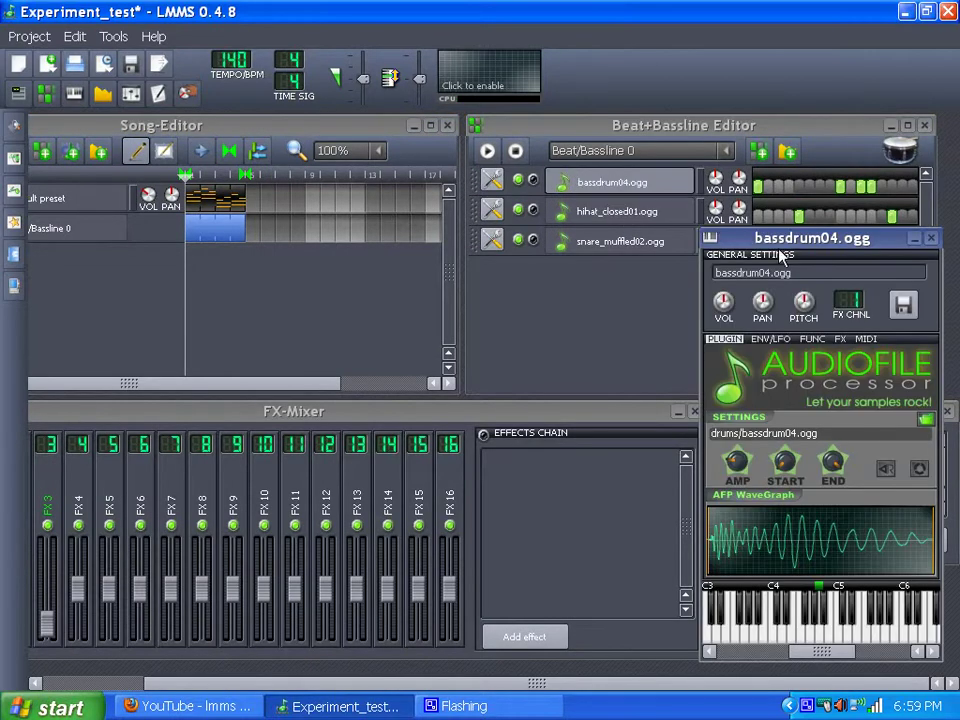
{"action": "left_click_drag", "start_coordinate": [783, 243], "coordinate": [595, 174]}
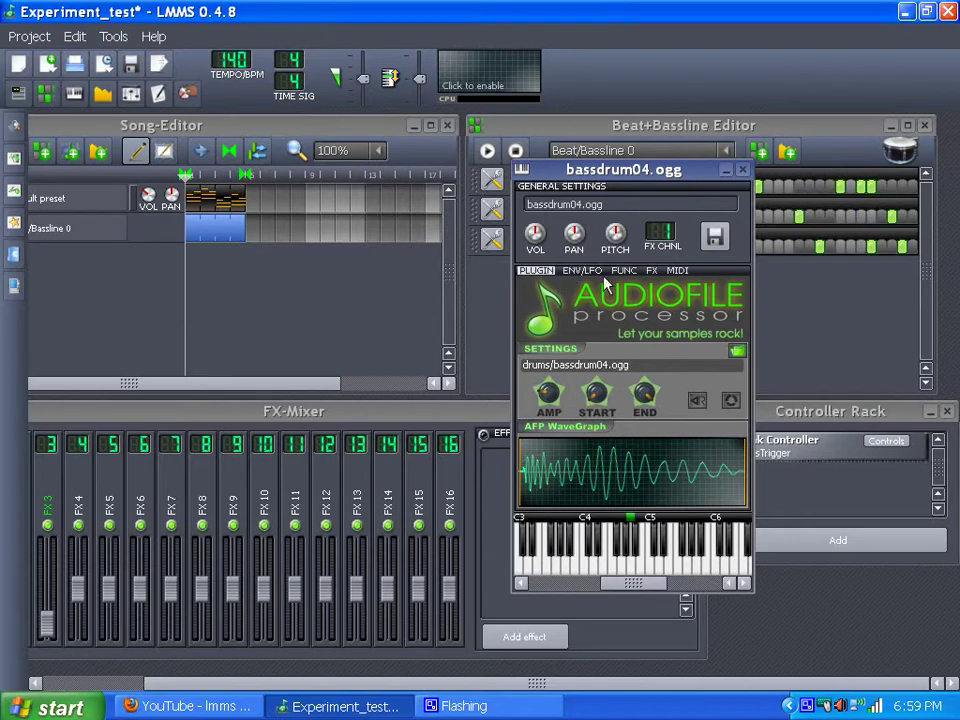
{"action": "left_click", "coordinate": [650, 271]}
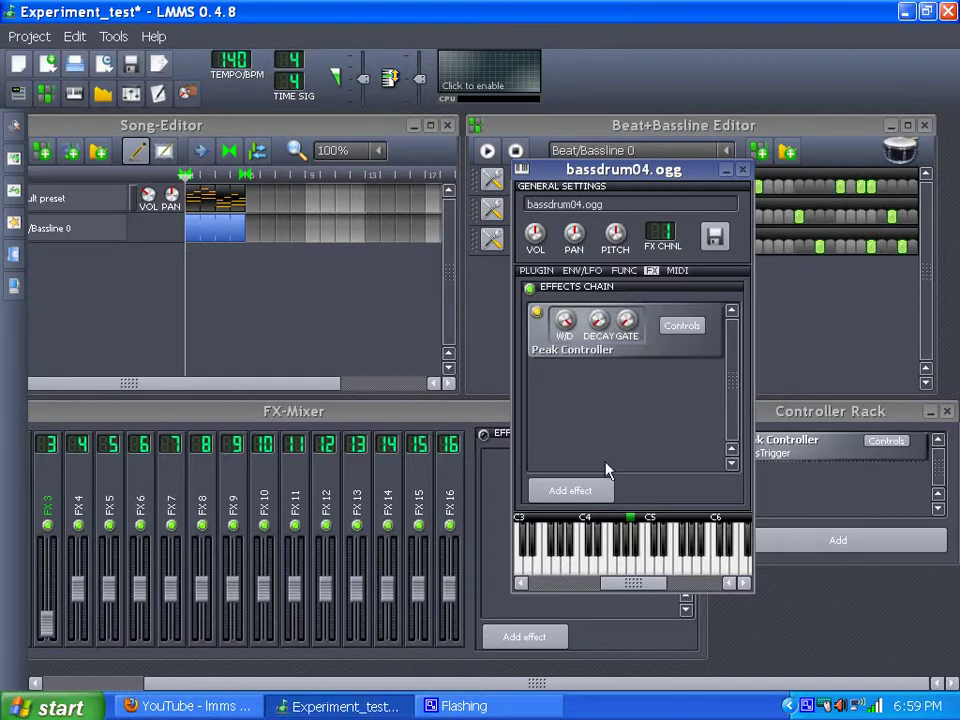
{"action": "left_click", "coordinate": [569, 491]}
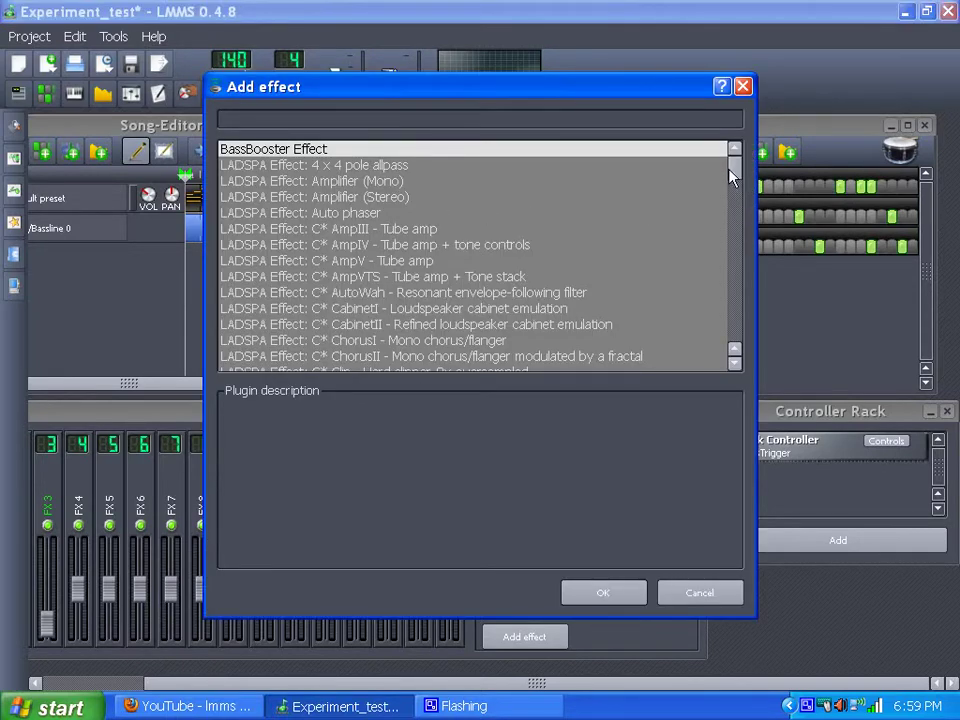
{"action": "left_click_drag", "start_coordinate": [731, 176], "coordinate": [722, 348]}
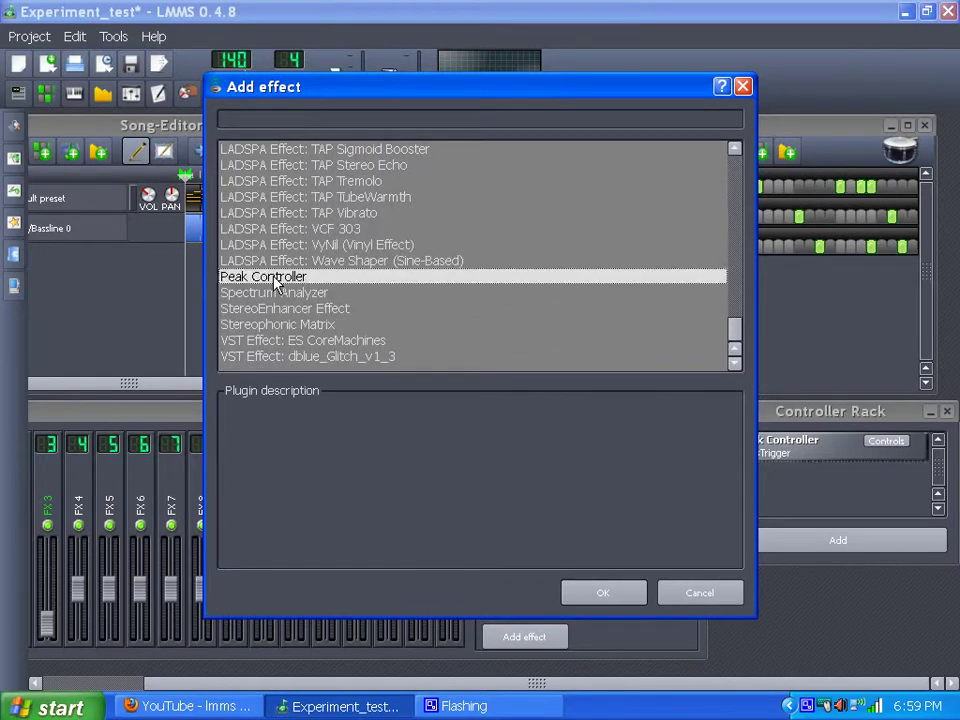
{"action": "left_click", "coordinate": [716, 595]}
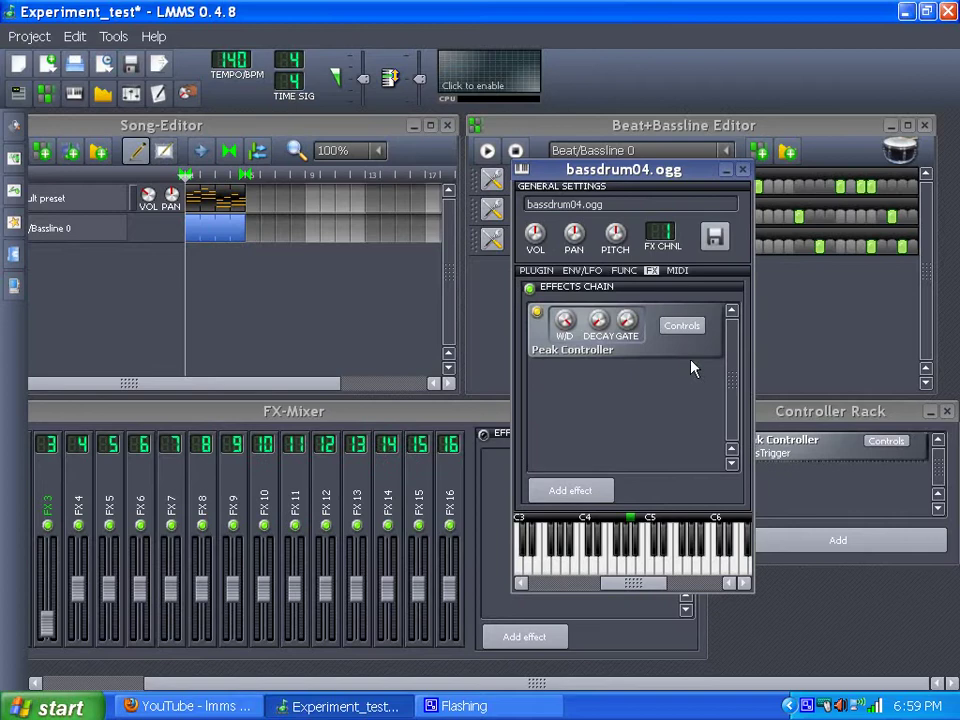
Minimize the bass drum window and glance at the rack's Peak Controller settings.
{"action": "left_click", "coordinate": [724, 171]}
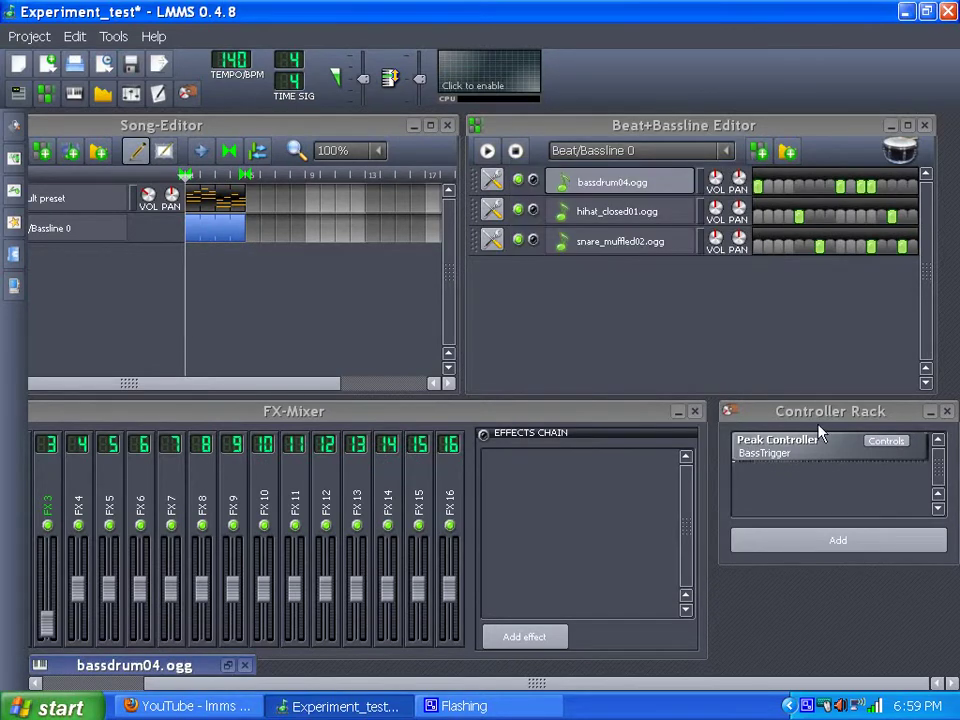
{"action": "left_click", "coordinate": [884, 441]}
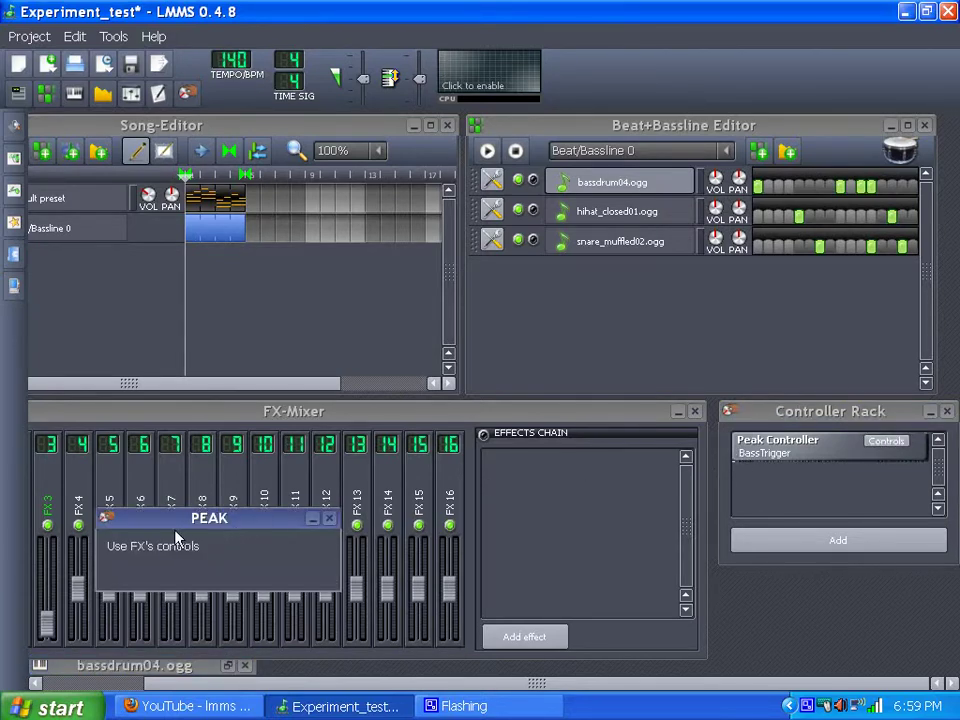
{"action": "left_click", "coordinate": [330, 520]}
Cancel renaming bassdrum04.ogg and reopen its instrument window.
{"action": "double_click", "coordinate": [602, 190]}
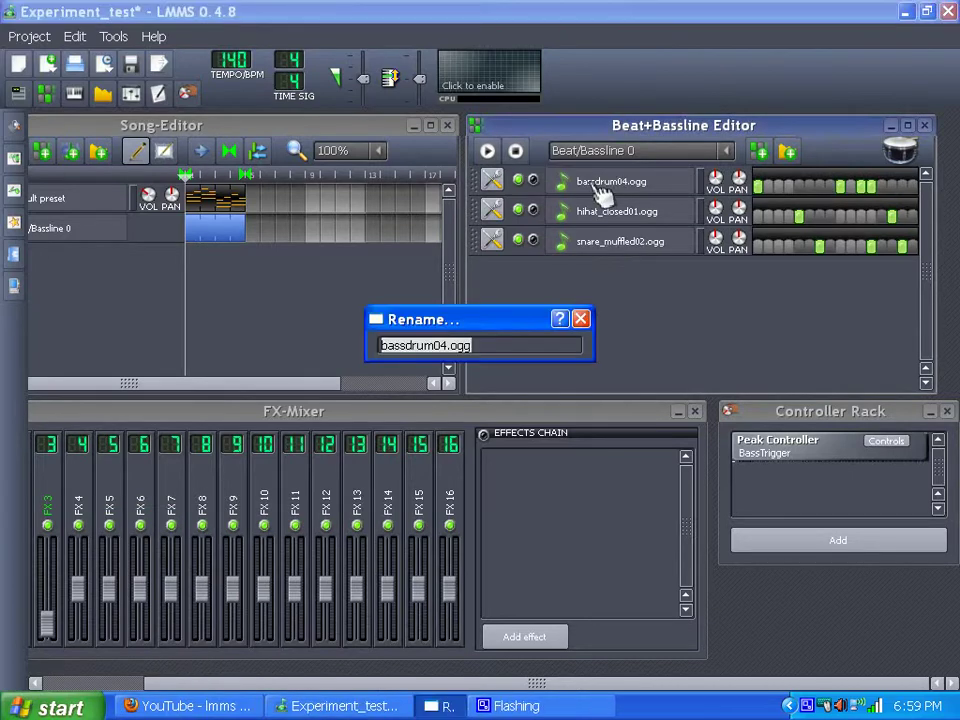
{"action": "left_click", "coordinate": [580, 319]}
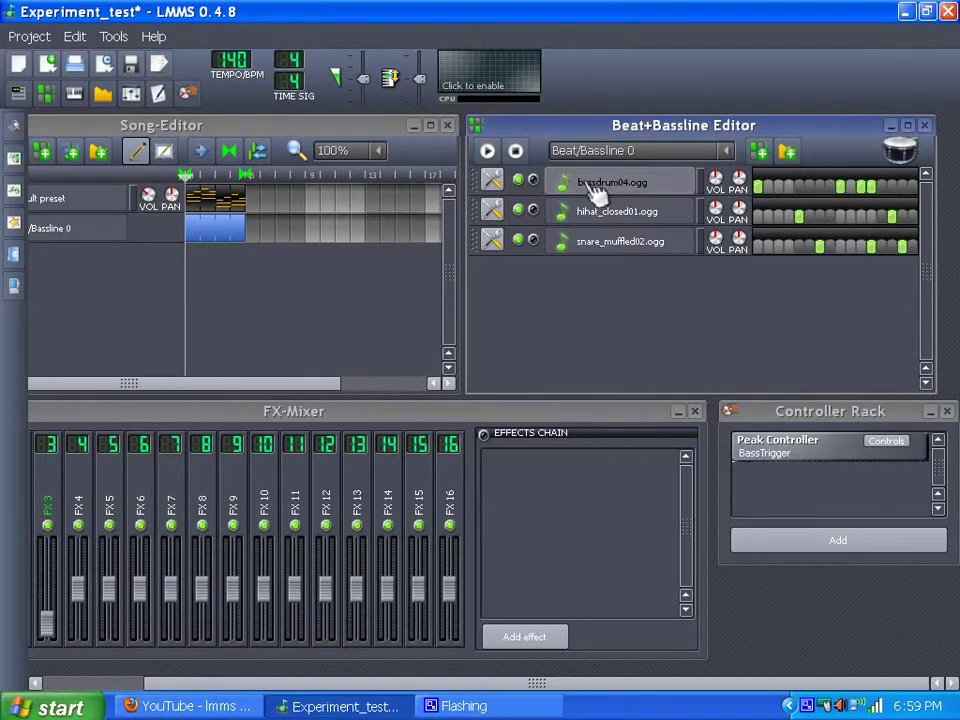
{"action": "left_click", "coordinate": [597, 190]}
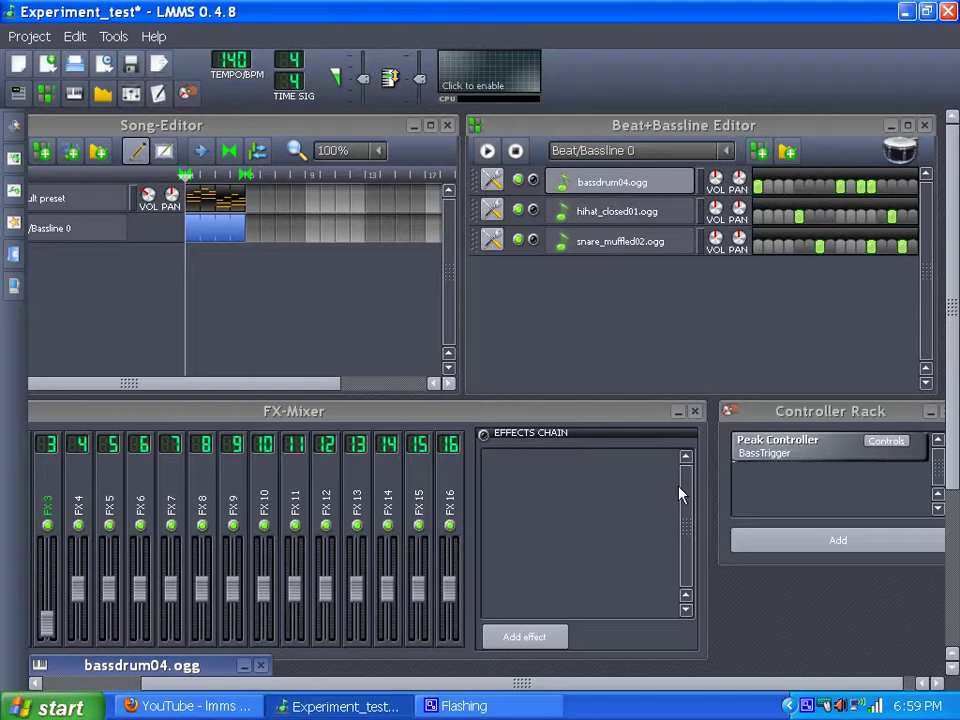
Restore bassdrum04.ogg's FX chain higher up and show the Peak Controller's BASE, AMT, DECAY knobs.
{"action": "double_click", "coordinate": [150, 665]}
{"action": "left_click_drag", "start_coordinate": [508, 300], "coordinate": [492, 155]}
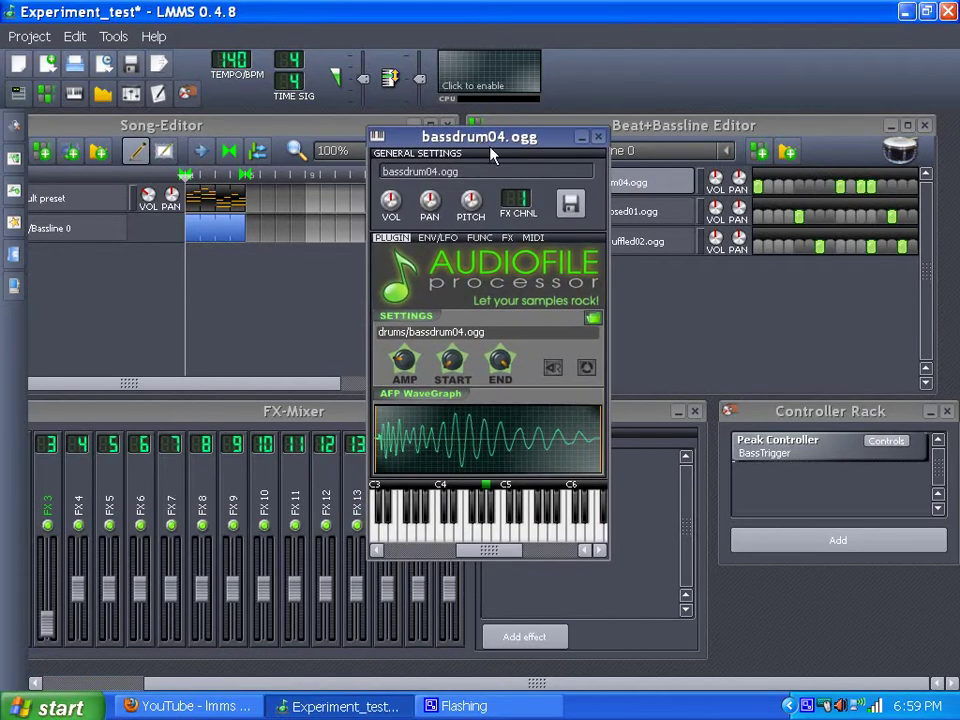
{"action": "left_click", "coordinate": [507, 237]}
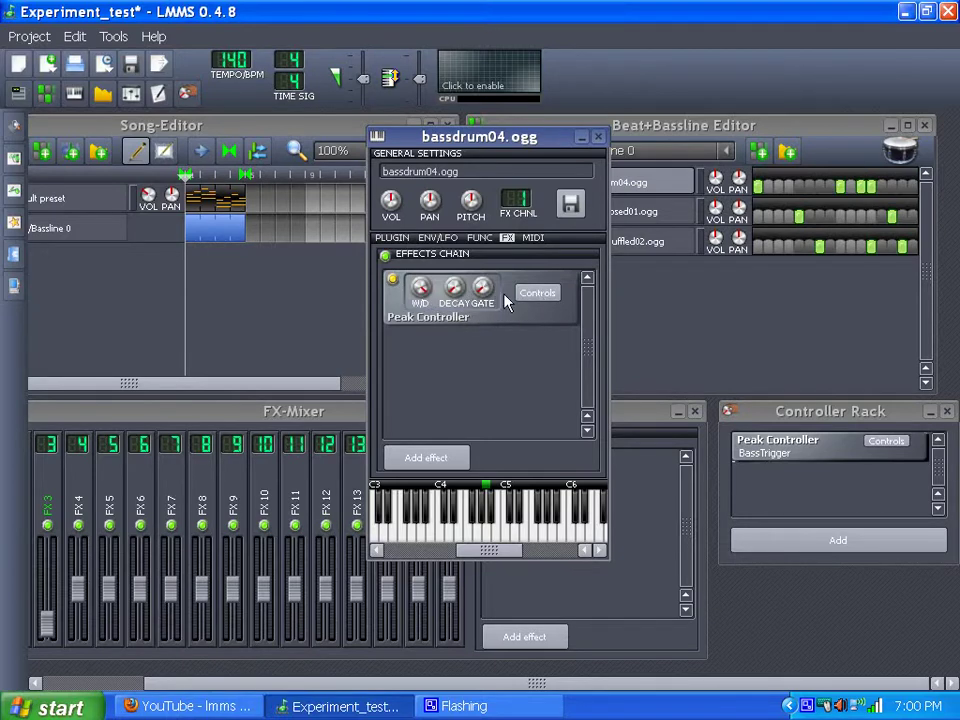
{"action": "left_click", "coordinate": [536, 294]}
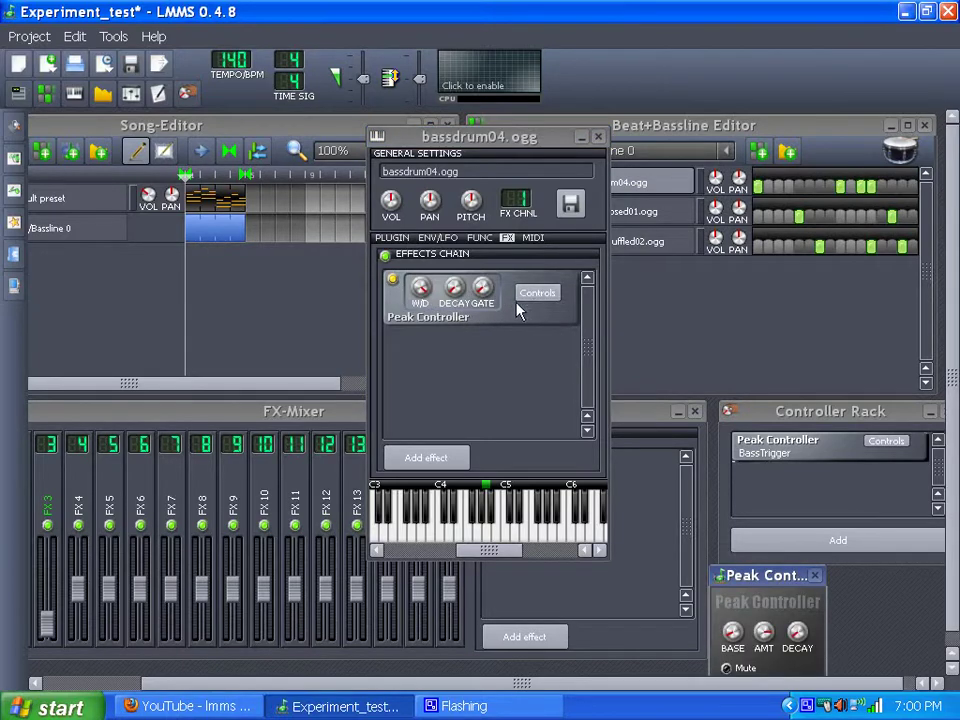
{"action": "left_click_drag", "start_coordinate": [757, 578], "coordinate": [504, 437]}
{"action": "left_click_drag", "start_coordinate": [484, 688], "coordinate": [378, 689]}
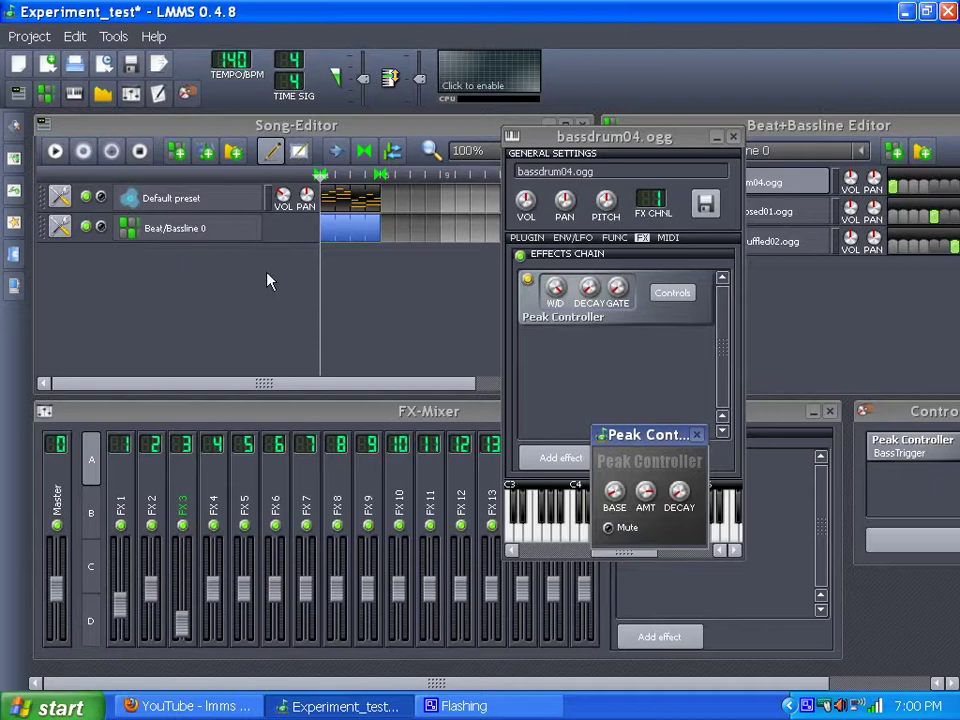
Verify via its context menu that FX Fader 3 is connected to BassTrigger.
{"action": "right_click", "coordinate": [186, 598]}
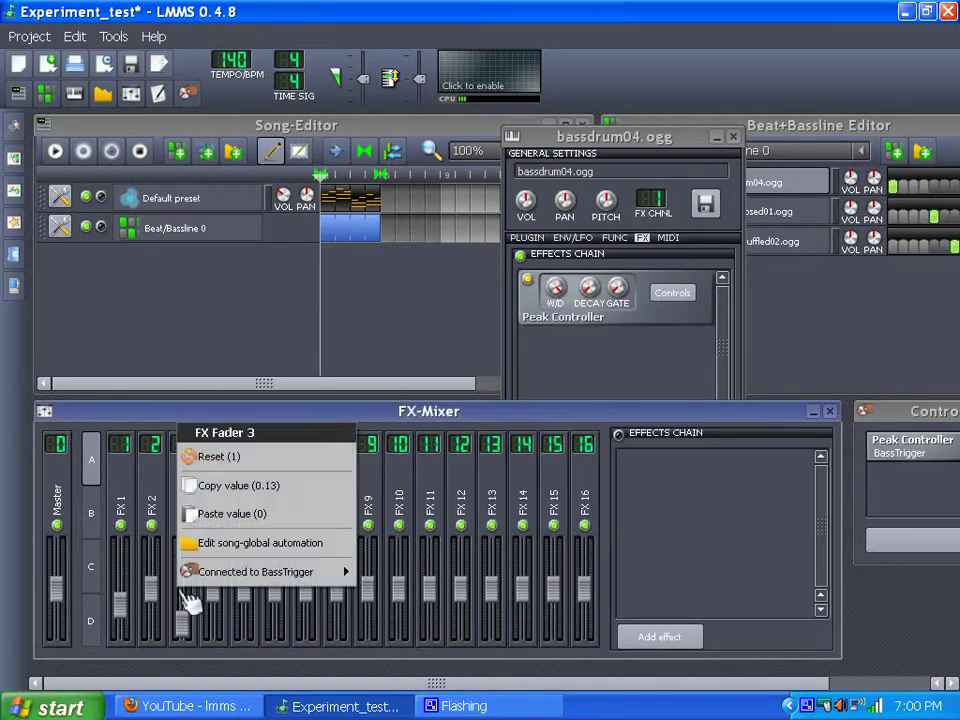
{"action": "mouse_move", "coordinate": [233, 578]}
{"action": "left_click", "coordinate": [227, 413]}
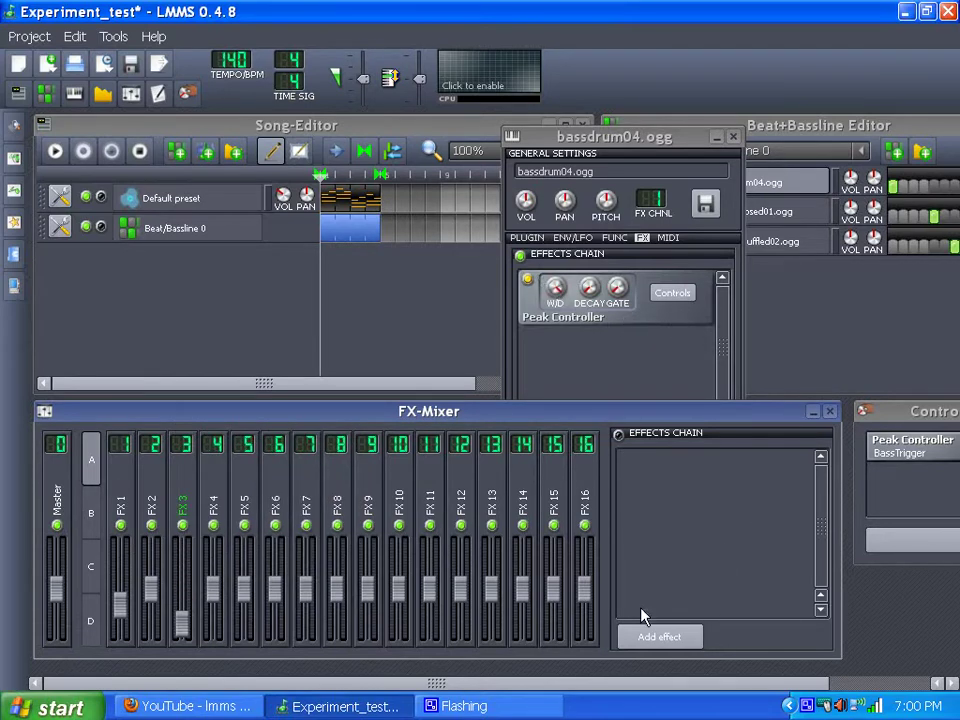
Move the Peak Controller settings over the mixer and lower BASE to about 0.02.
{"action": "left_click", "coordinate": [679, 294]}
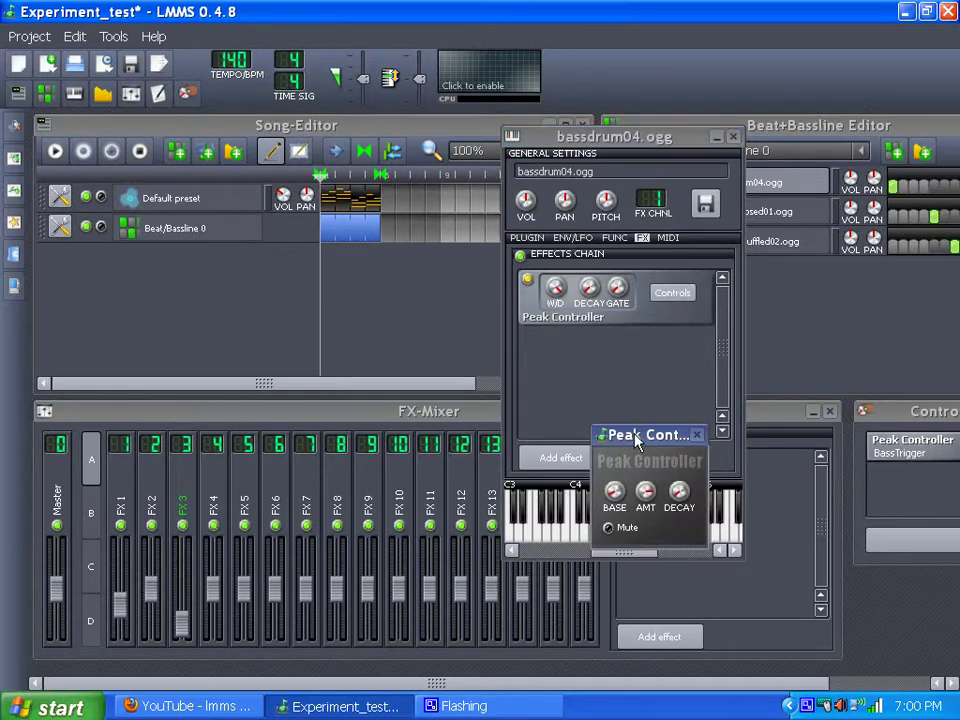
{"action": "left_click_drag", "start_coordinate": [636, 440], "coordinate": [411, 410]}
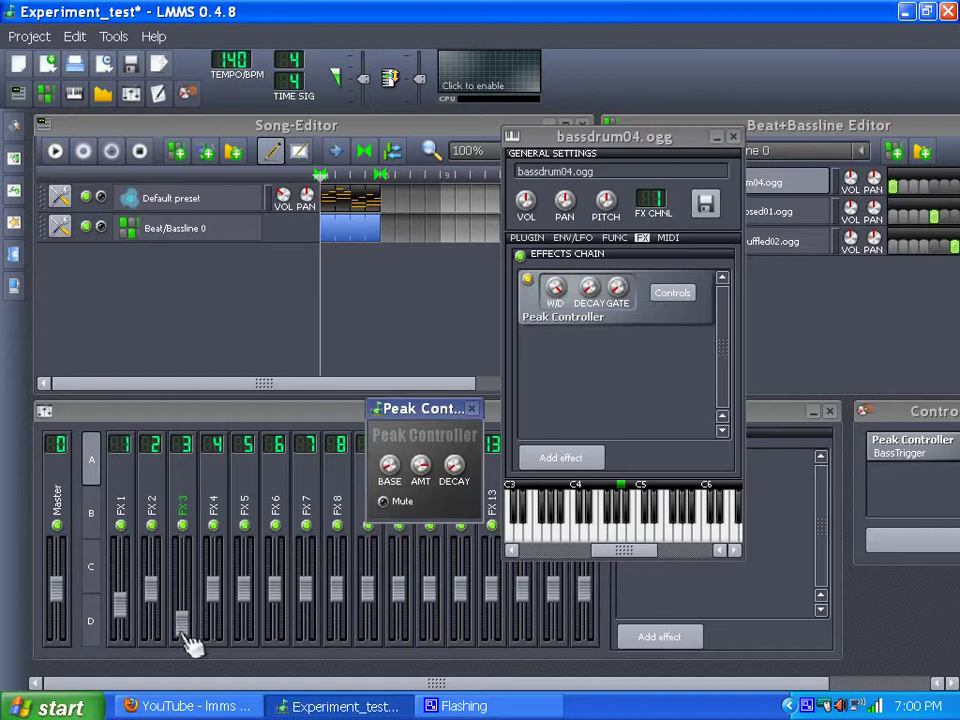
{"action": "mouse_move", "coordinate": [390, 466]}
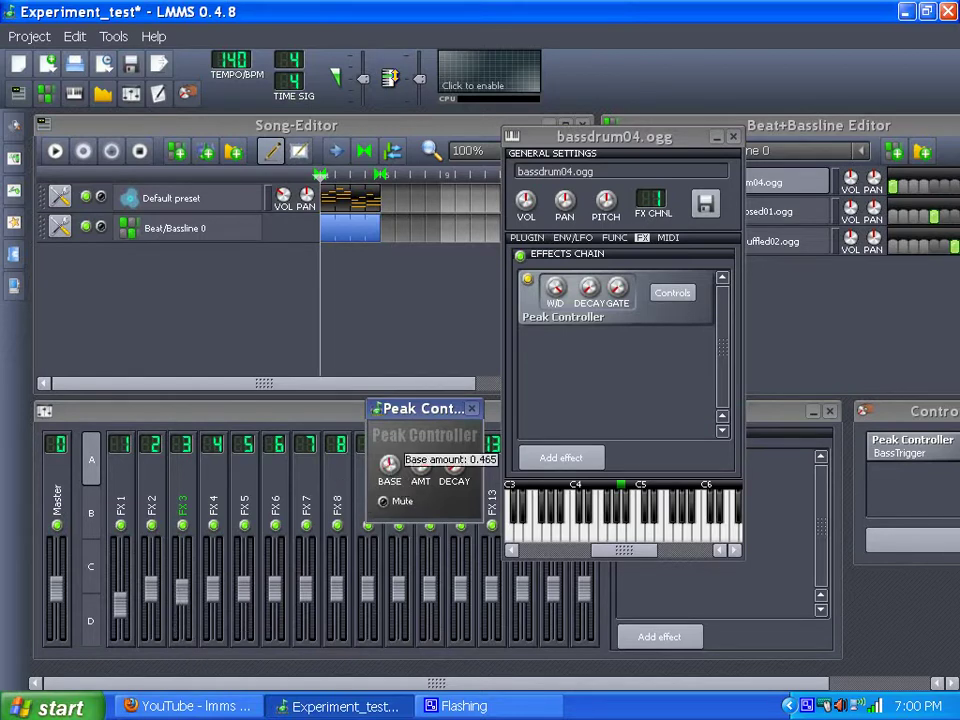
{"action": "left_click_drag", "start_coordinate": [390, 466], "coordinate": [390, 508]}
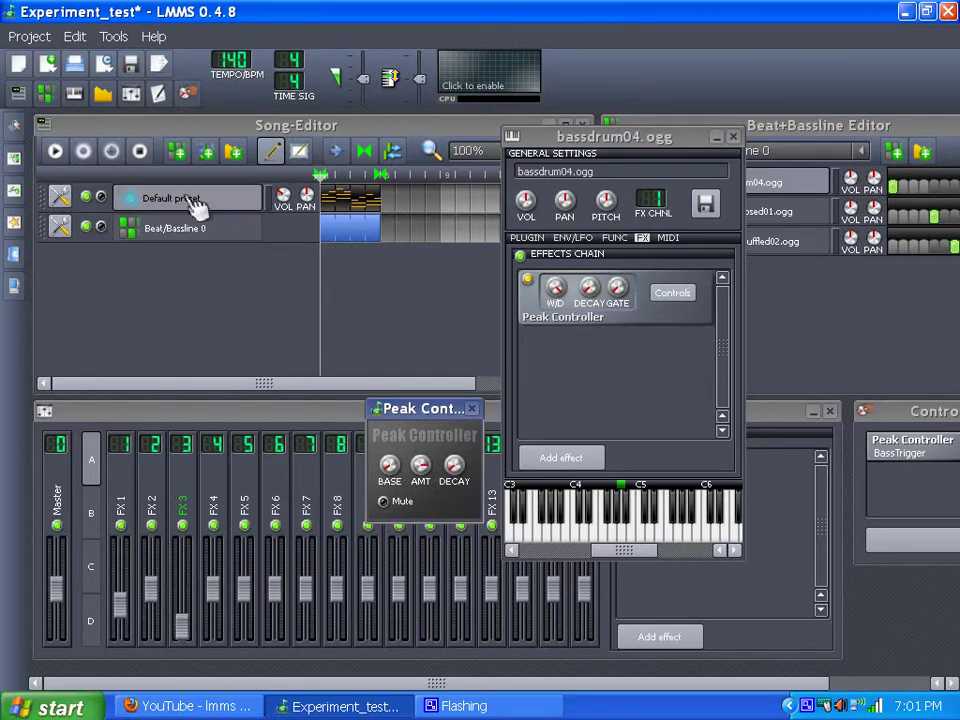
Play the song, set AMT to about 0.42, and toggle the Peak Controller's mute on and off.
{"action": "left_click", "coordinate": [55, 150]}
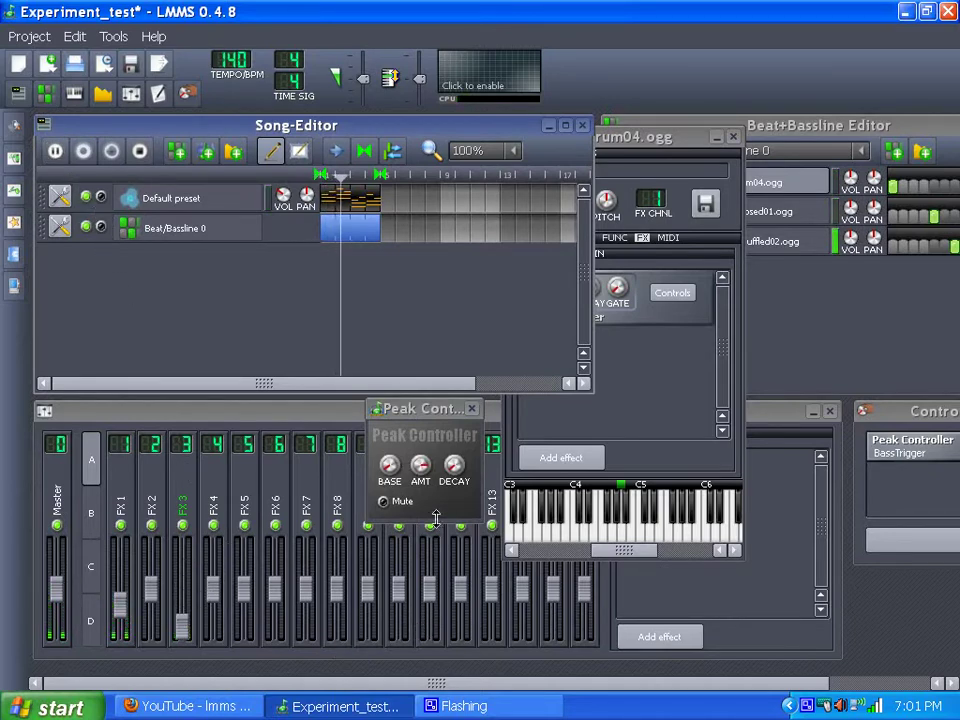
{"action": "mouse_move", "coordinate": [422, 466]}
{"action": "mouse_move", "coordinate": [420, 465]}
{"action": "left_mouse_down"}
{"action": "mouse_move", "coordinate": [420, 496]}
{"action": "mouse_move", "coordinate": [420, 462]}
{"action": "left_mouse_up"}
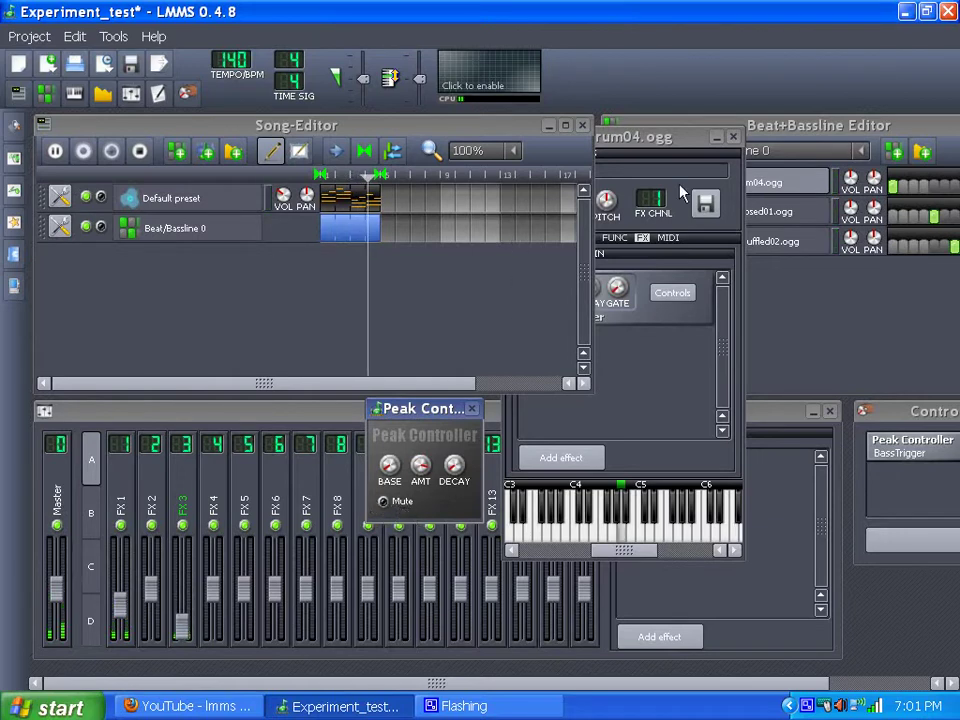
{"action": "left_click", "coordinate": [392, 503]}
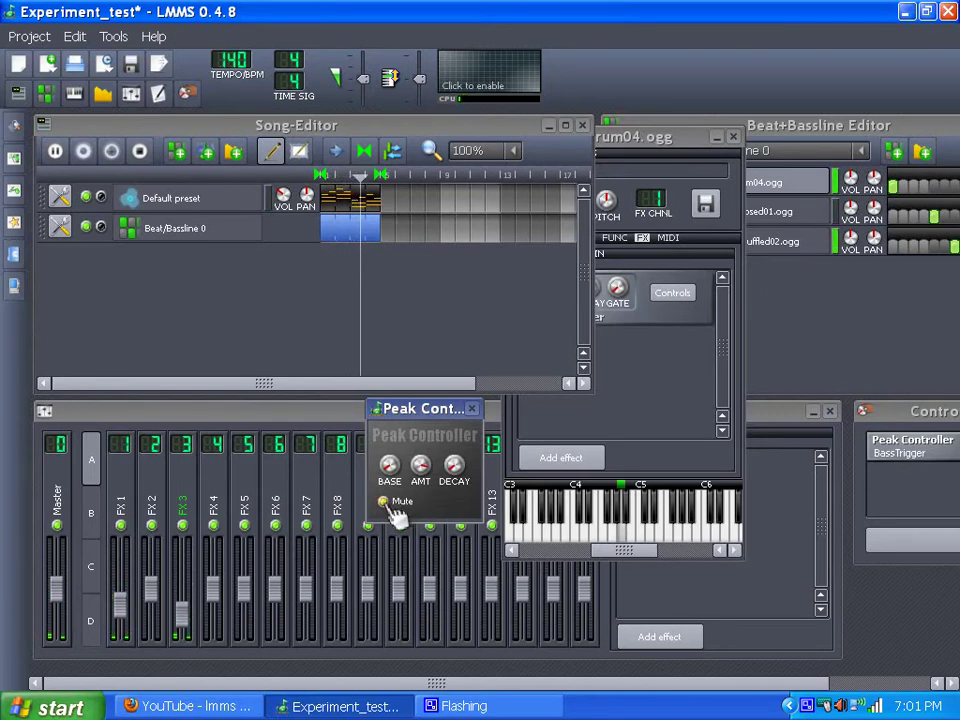
{"action": "left_click", "coordinate": [392, 503]}
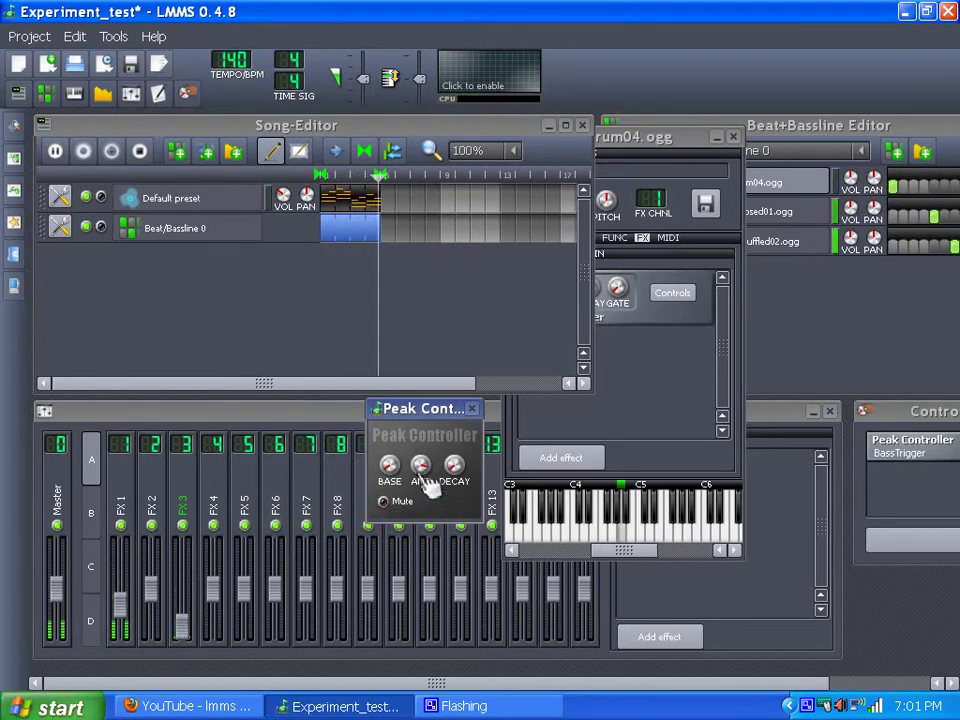
Bring the mixer forward, pull FX 1 volume to the bottom, then raise it back.
{"action": "mouse_move", "coordinate": [422, 463]}
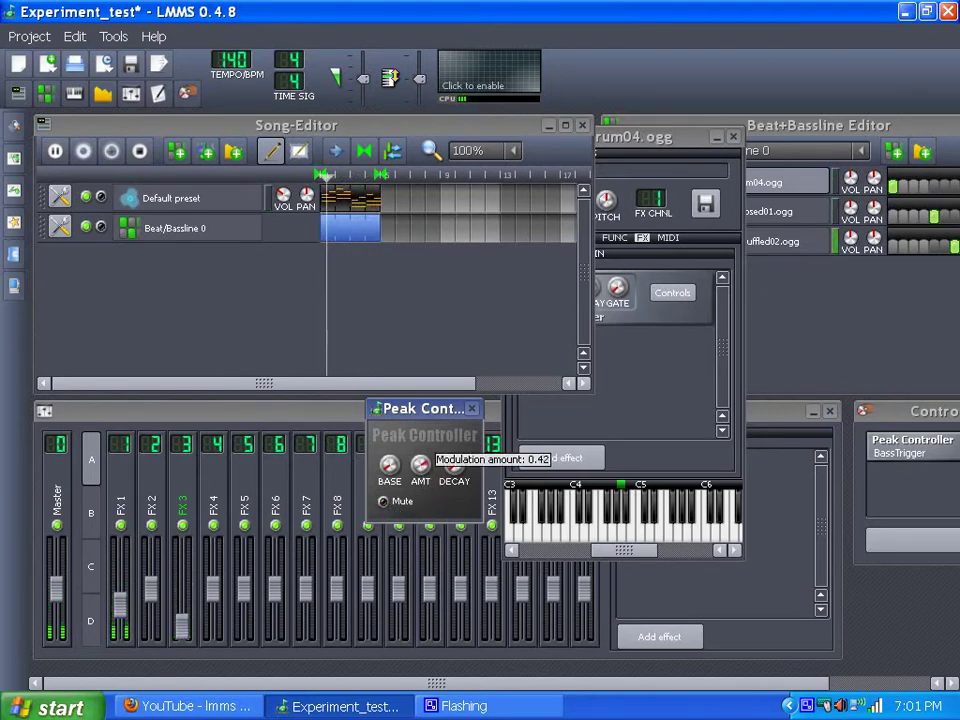
{"action": "left_click", "coordinate": [129, 622]}
{"action": "left_click_drag", "start_coordinate": [131, 637], "coordinate": [137, 662]}
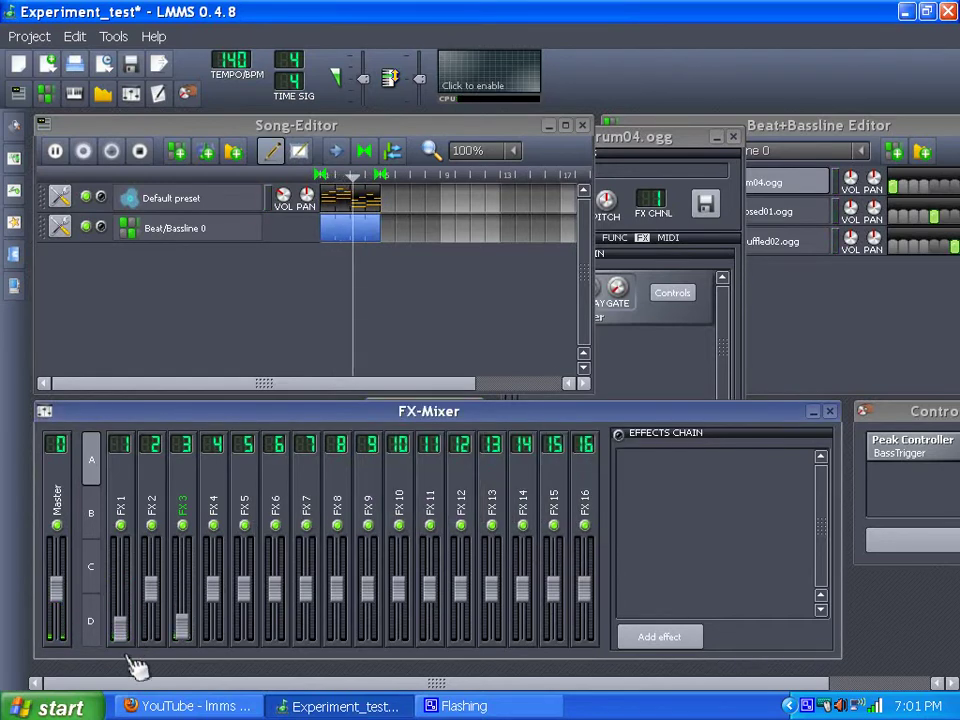
{"action": "left_click_drag", "start_coordinate": [121, 627], "coordinate": [126, 605]}
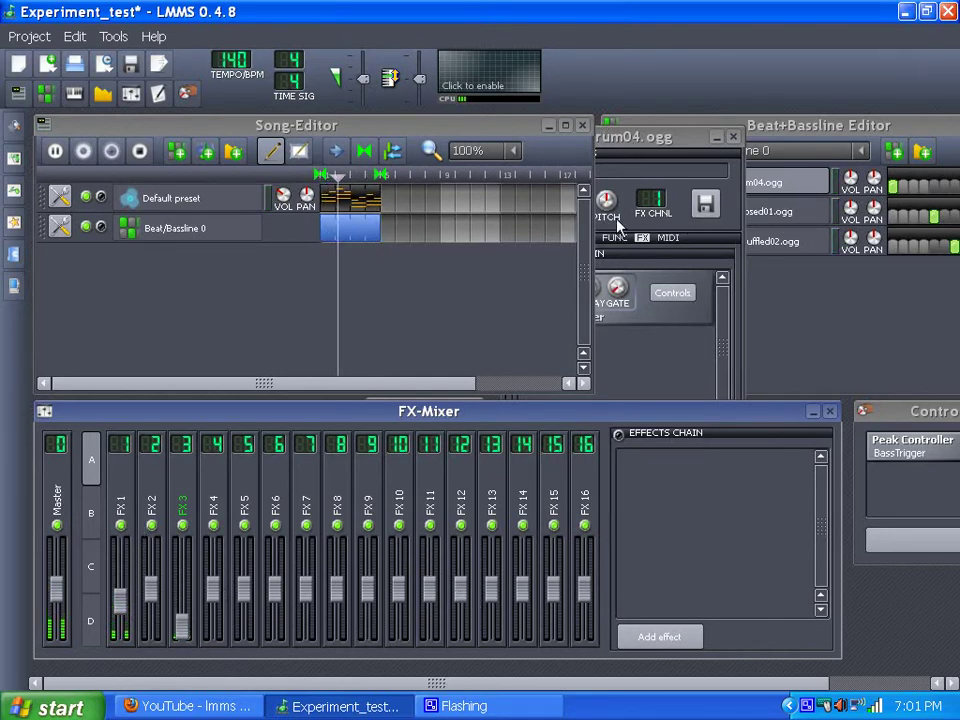
Raise the Peak Controller's DECAY to about 1.5, then mute and unmute it.
{"action": "left_click", "coordinate": [640, 150]}
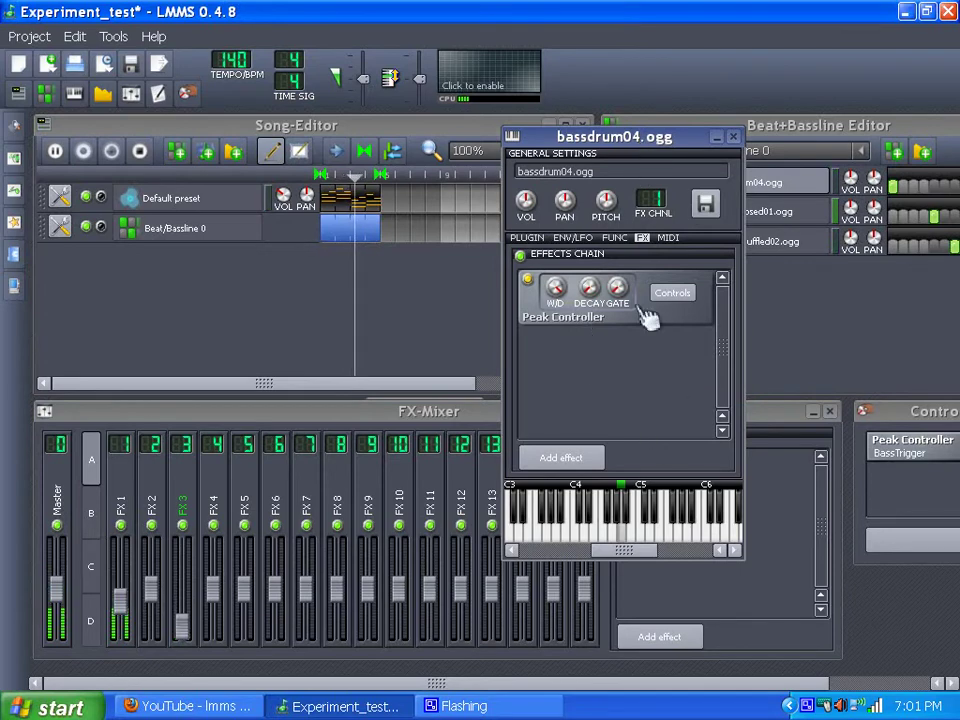
{"action": "left_click", "coordinate": [672, 294]}
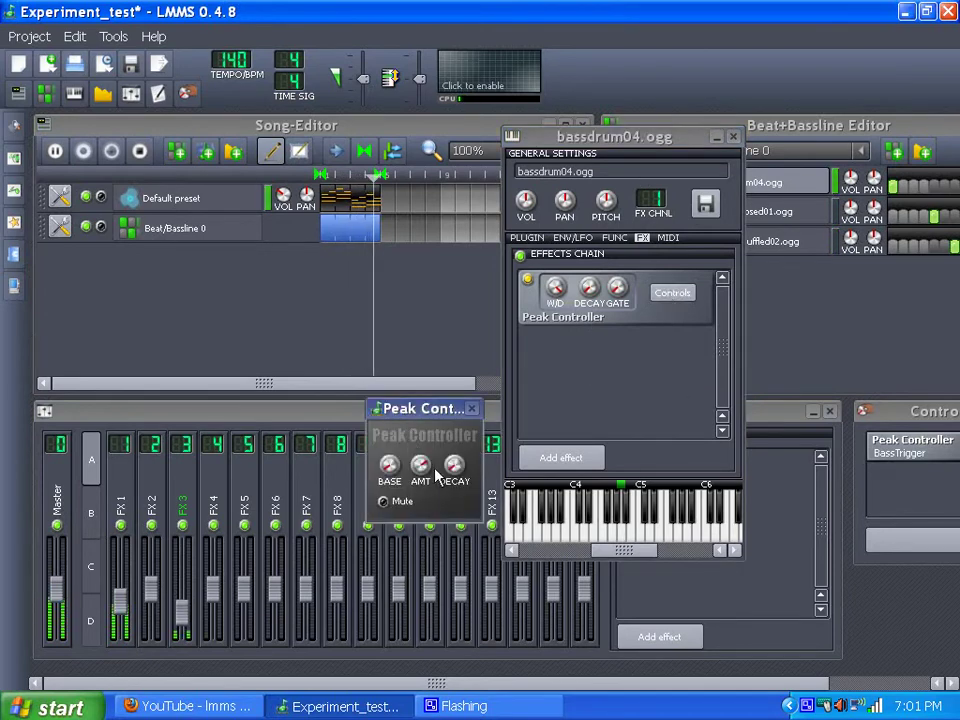
{"action": "mouse_move", "coordinate": [465, 478]}
{"action": "left_mouse_down"}
{"action": "mouse_move", "coordinate": [465, 424]}
{"action": "mouse_move", "coordinate": [465, 490]}
{"action": "left_mouse_up"}
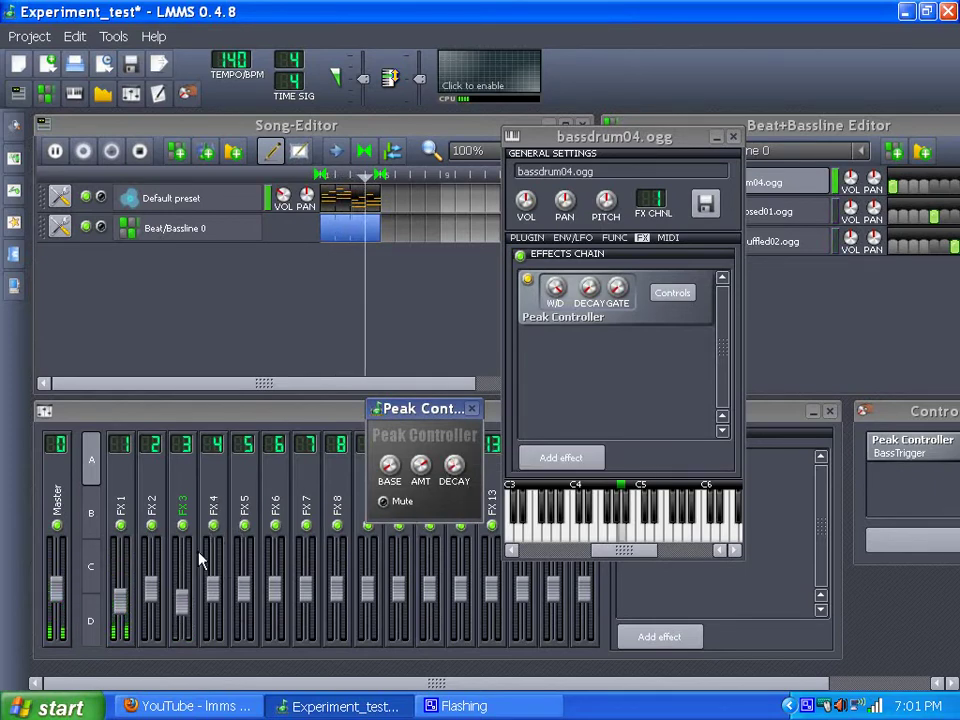
{"action": "left_click", "coordinate": [392, 504]}
{"action": "left_click", "coordinate": [392, 504]}
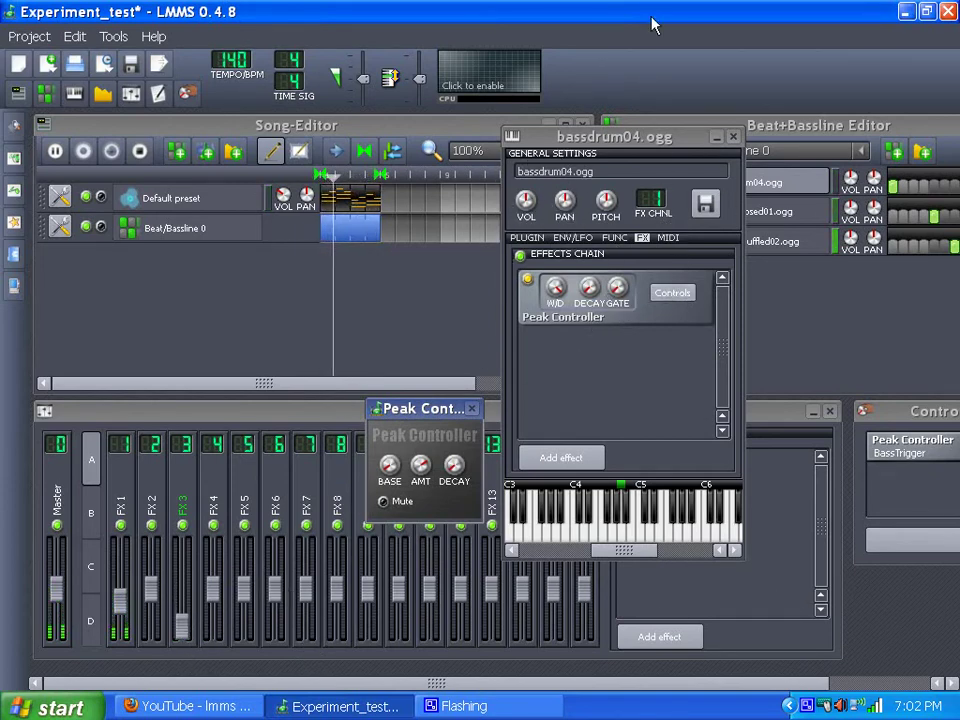
Close the bassdrum04.ogg window and stop playback, returning to the start.
{"action": "left_click", "coordinate": [731, 139]}
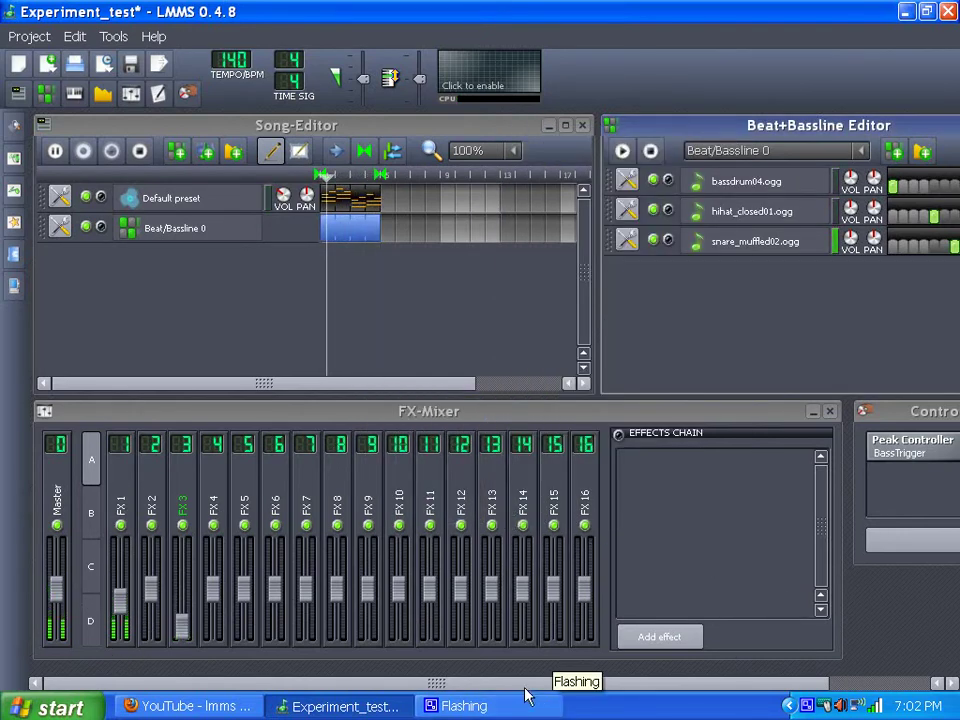
{"action": "mouse_move", "coordinate": [527, 684]}
{"action": "left_mouse_down"}
{"action": "mouse_move", "coordinate": [660, 703]}
{"action": "mouse_move", "coordinate": [527, 690]}
{"action": "left_mouse_up"}
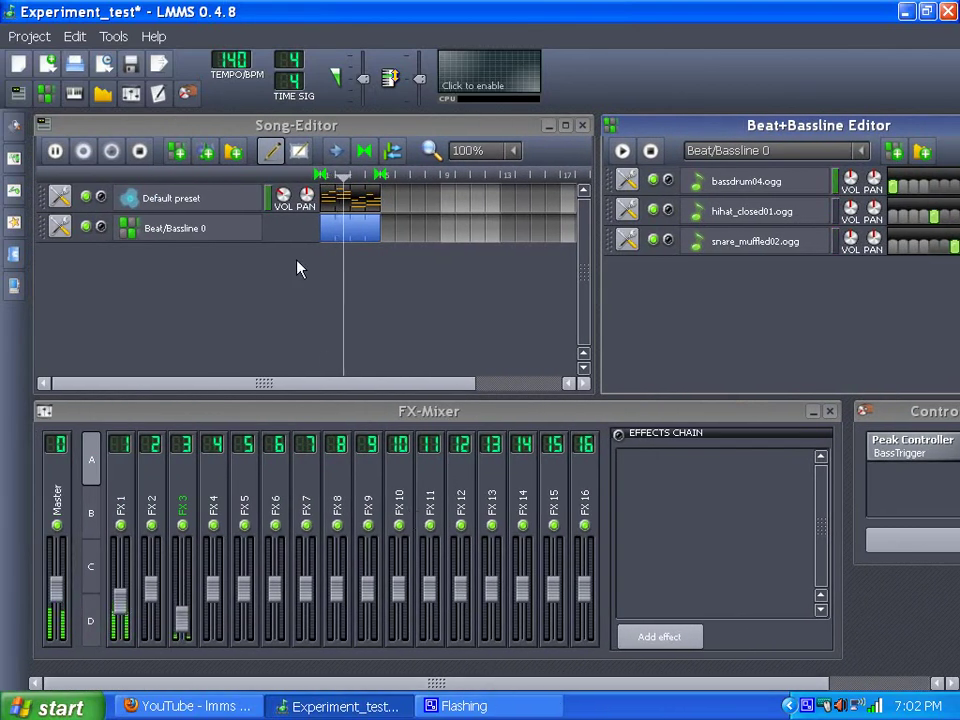
{"action": "left_click", "coordinate": [140, 150]}
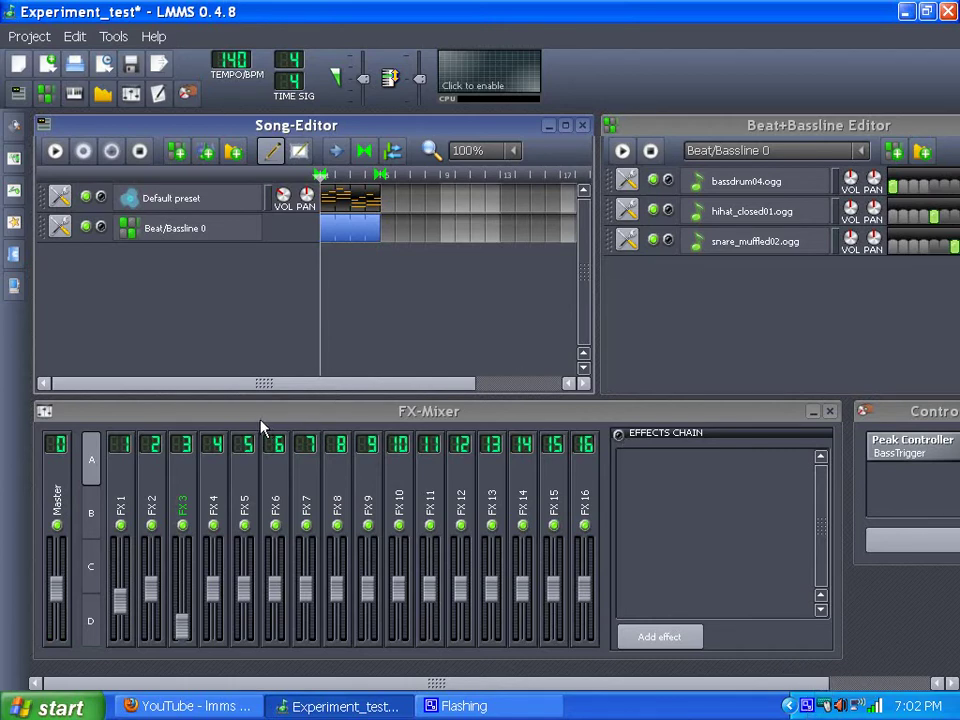
Scroll the workspace across to bring the Controller Rack into view.
{"action": "left_click_drag", "start_coordinate": [436, 683], "coordinate": [278, 665]}
{"action": "left_click_drag", "start_coordinate": [636, 686], "coordinate": [805, 707]}
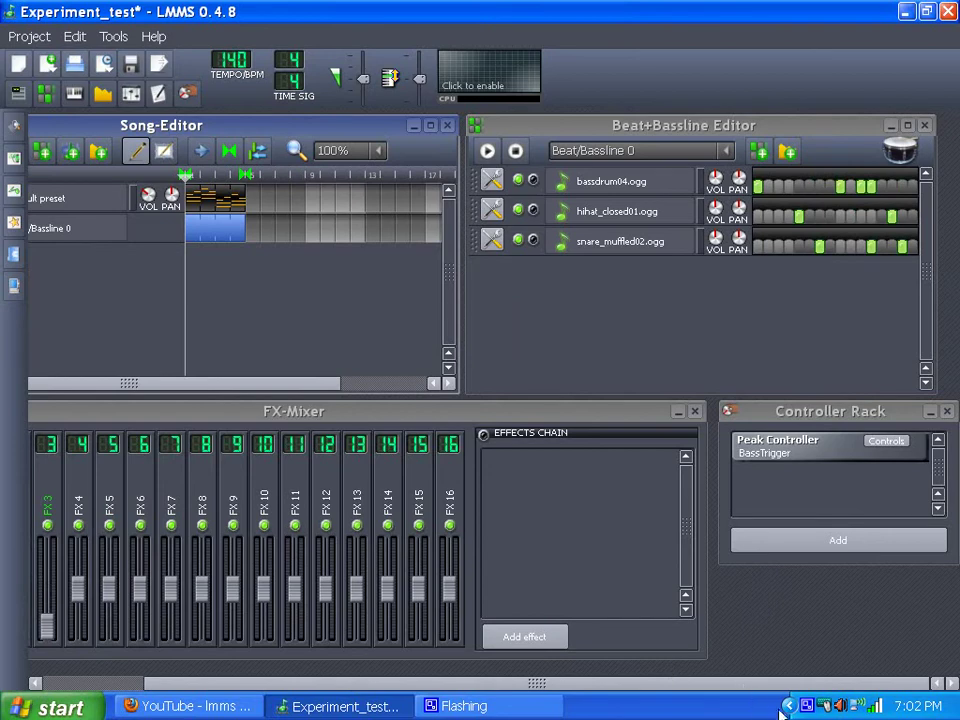
{"action": "left_click_drag", "start_coordinate": [715, 688], "coordinate": [350, 700]}
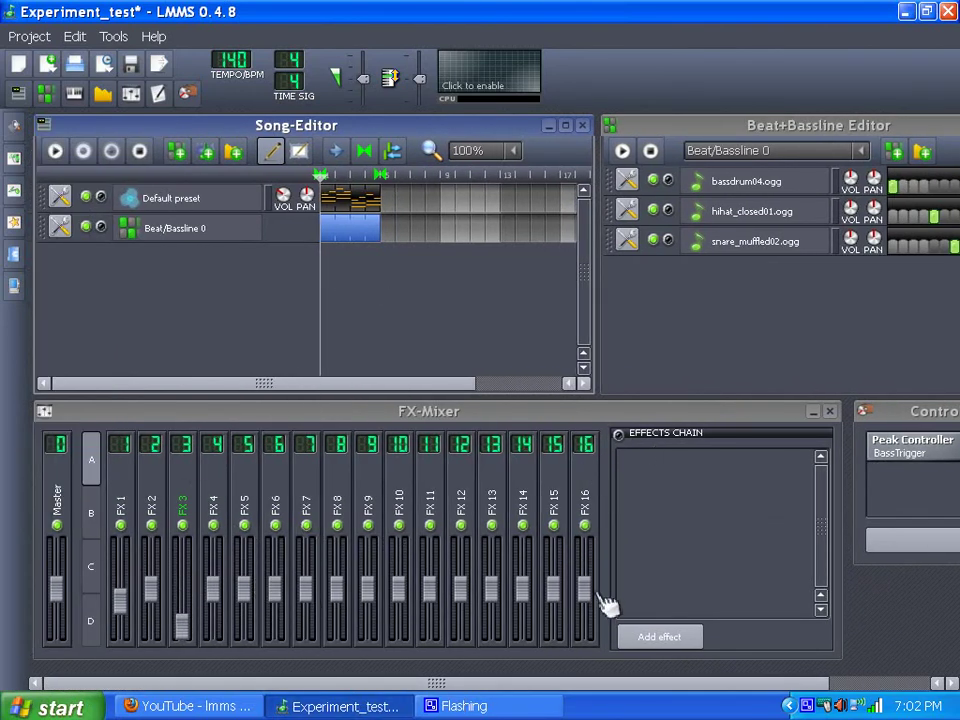
{"action": "left_click_drag", "start_coordinate": [445, 688], "coordinate": [372, 703]}
{"action": "left_click_drag", "start_coordinate": [430, 688], "coordinate": [381, 692]}
{"action": "left_click_drag", "start_coordinate": [430, 688], "coordinate": [466, 705]}
{"action": "left_click", "coordinate": [825, 706]}
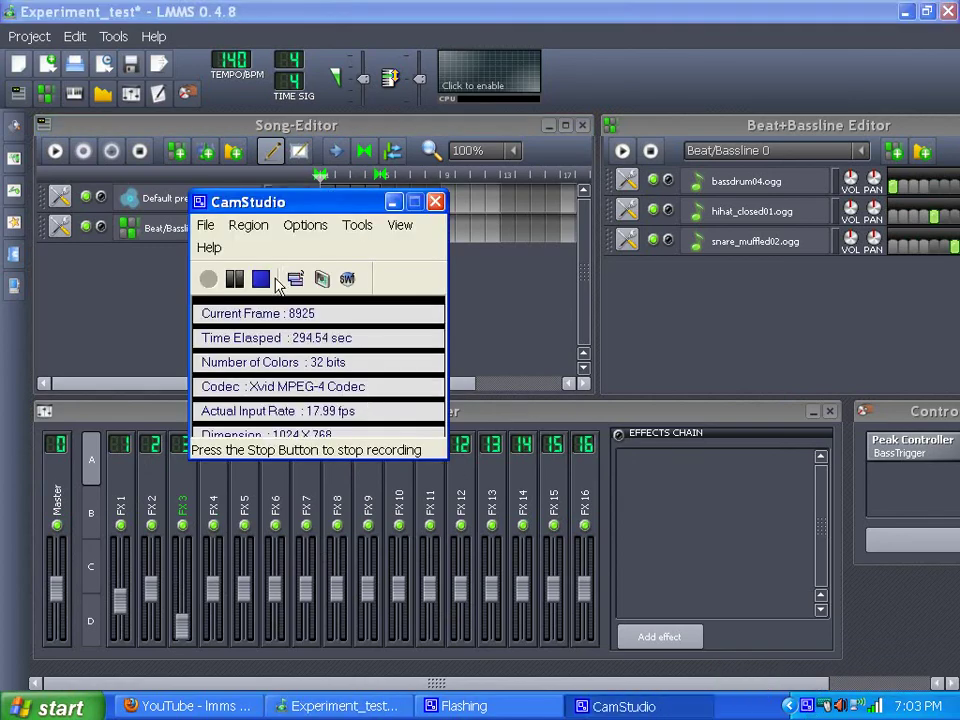